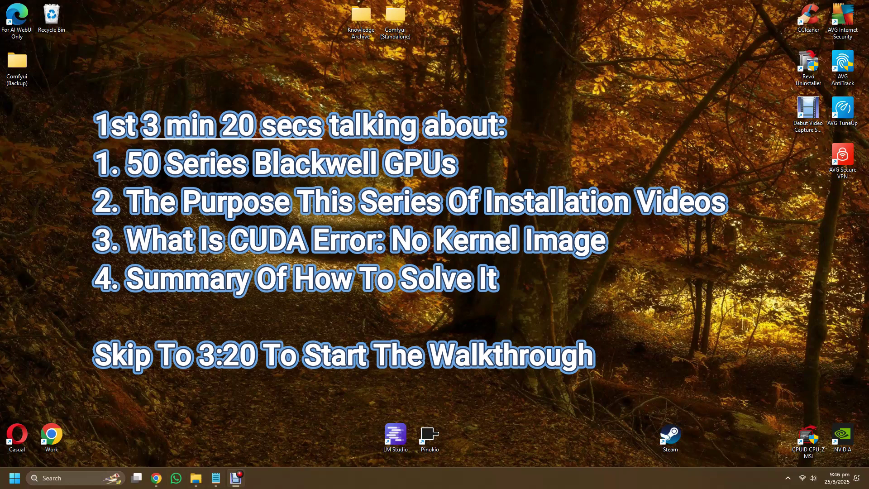
Switch to Chrome and read the Reddit post about the RTX 5090 "No kernel image is available" CUDA error
mouse_move(236, 478)
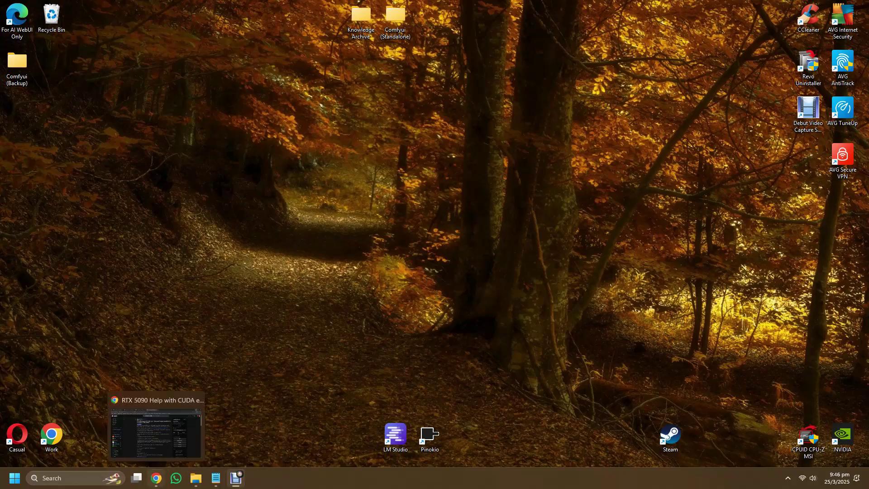
left_click(156, 478)
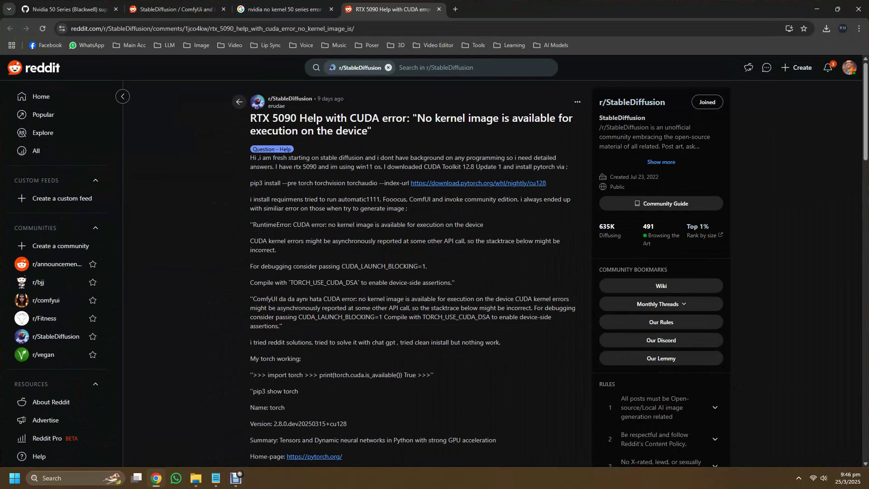
left_click_drag(251, 119, 373, 132)
left_click(374, 132)
left_click_drag(250, 158, 455, 284)
left_click_drag(253, 224, 483, 224)
left_click(483, 224)
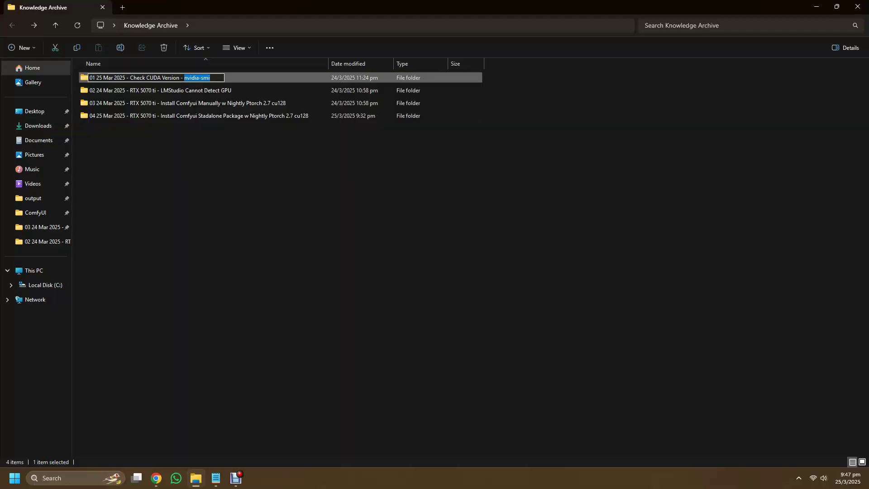
Open a Command Prompt and run nvidia-smi
key("Return")
left_click(73, 478)
type("cmd")
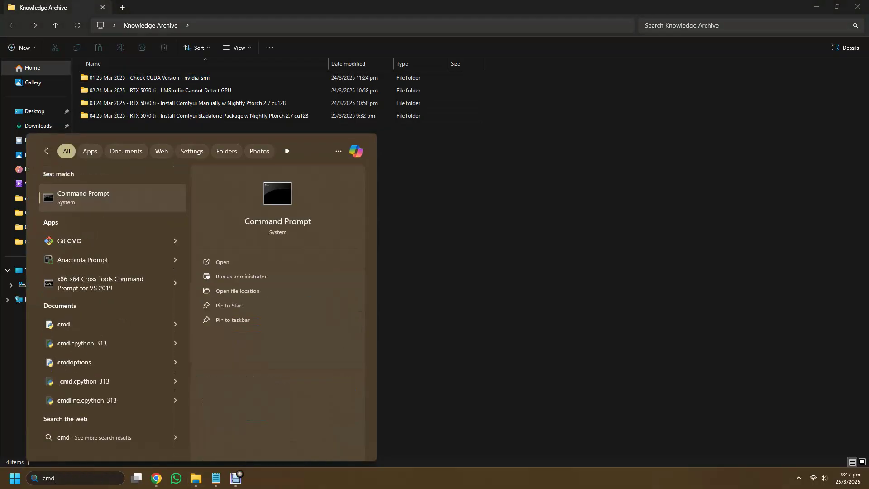
key("Return")
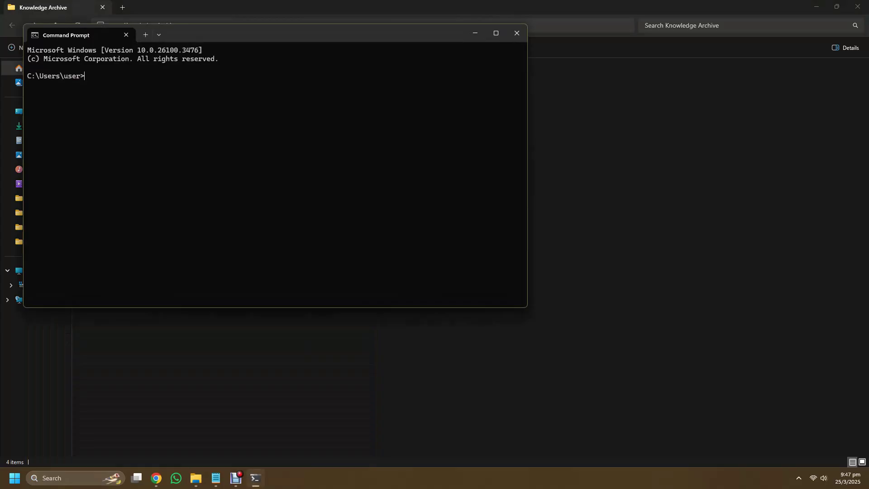
type("nvidia-smi")
key("Return")
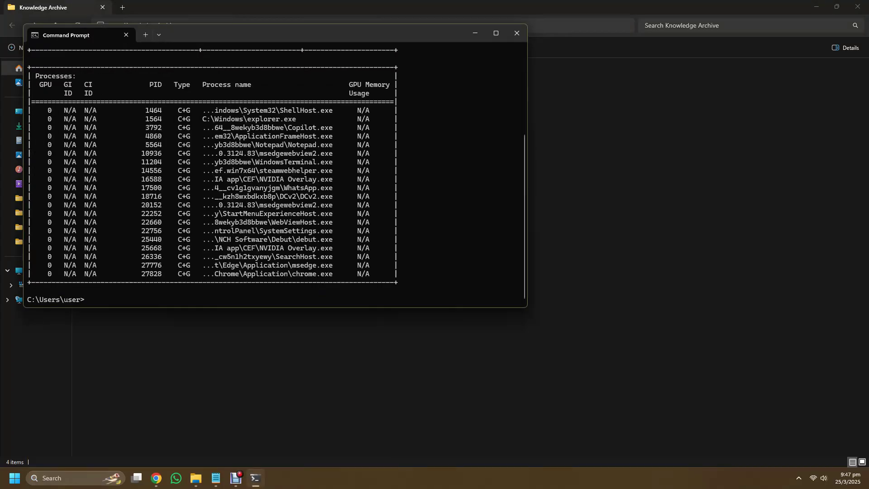
Check the NVIDIA-SMI, driver and CUDA versions and the GPU name in the nvidia-smi output, and close the Command Prompt
scroll(275, 174, "up", 6)
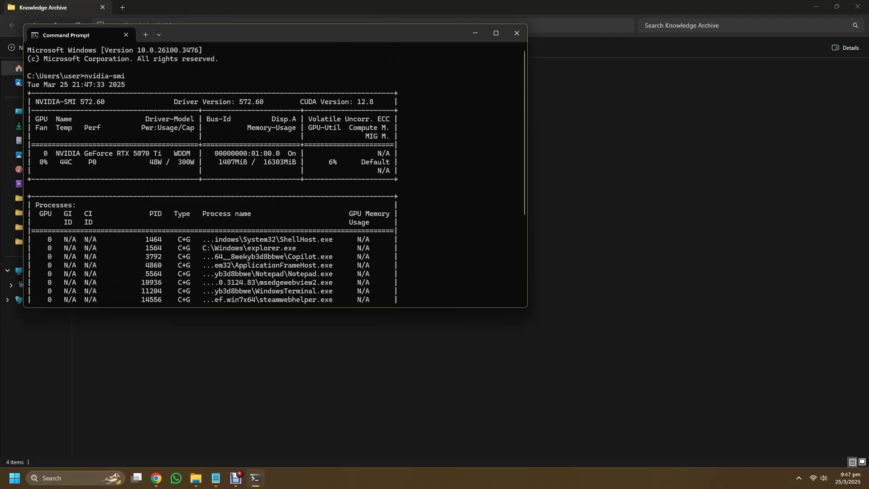
left_click_drag(31, 102, 113, 101)
left_click(113, 102)
left_click_drag(171, 102, 267, 101)
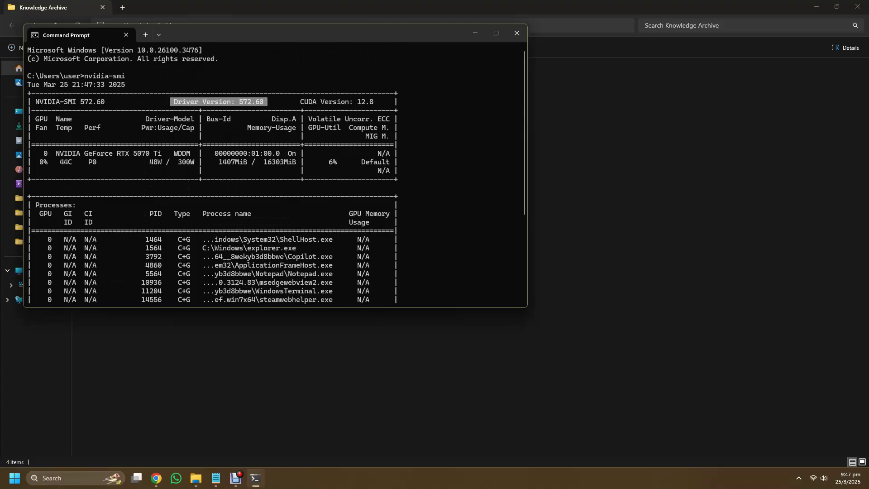
left_click_drag(300, 101, 381, 102)
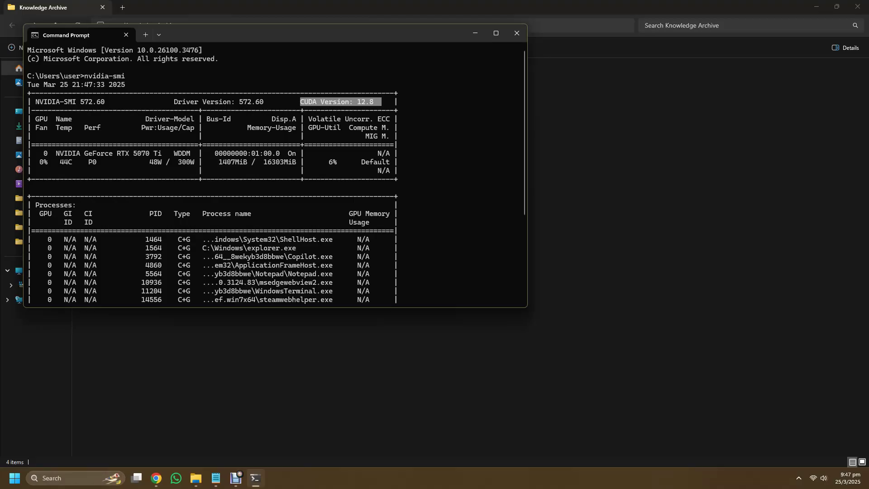
left_click(381, 102)
left_click_drag(381, 102, 273, 102)
left_click_drag(53, 153, 194, 153)
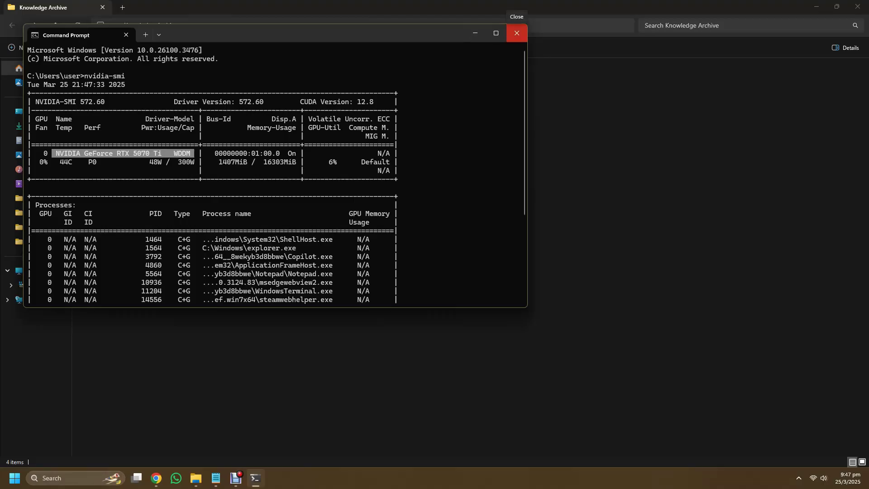
left_click(516, 33)
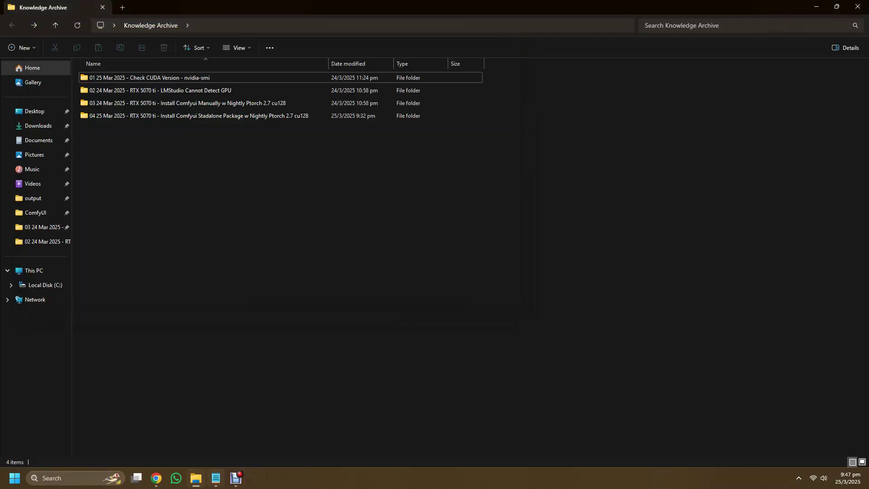
Switch to Chrome and download the Windows standalone package with nightly pytorch 2.7 cu128 from the ComfyUI Blackwell support thread, checking the download's progress
left_click(156, 478)
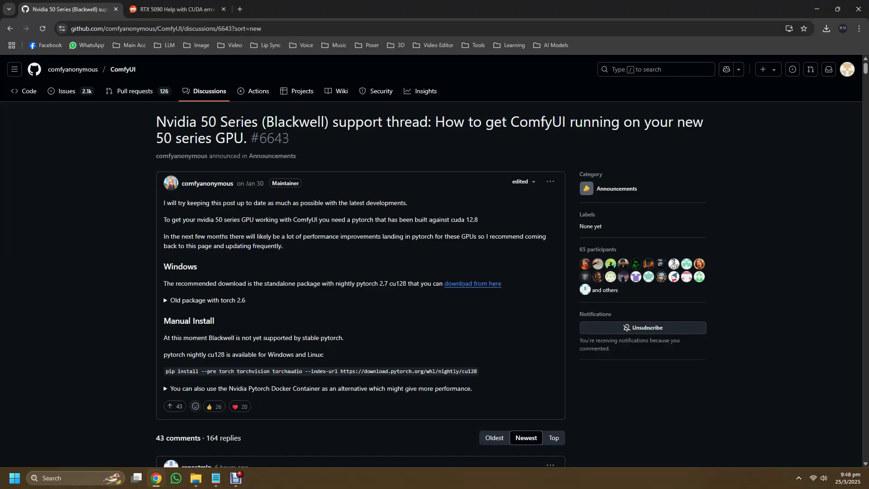
scroll(431, 260, "down", 1)
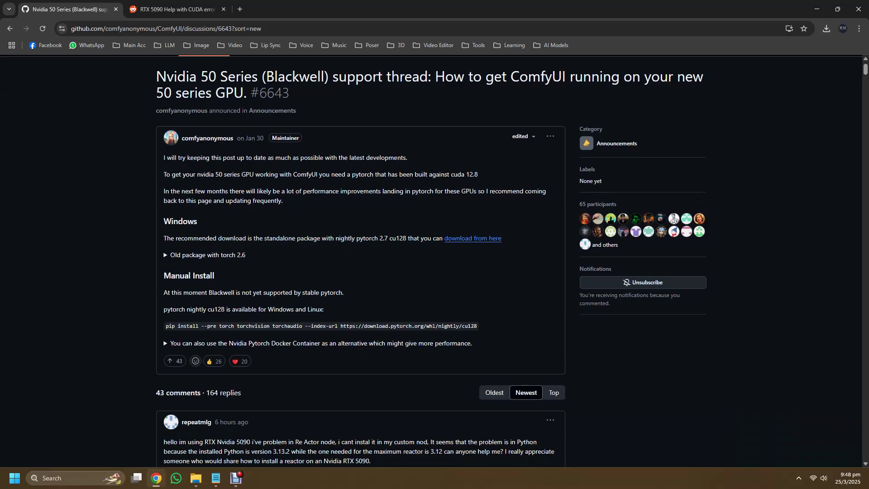
left_click_drag(322, 238, 431, 238)
left_click(473, 238)
left_click(826, 28)
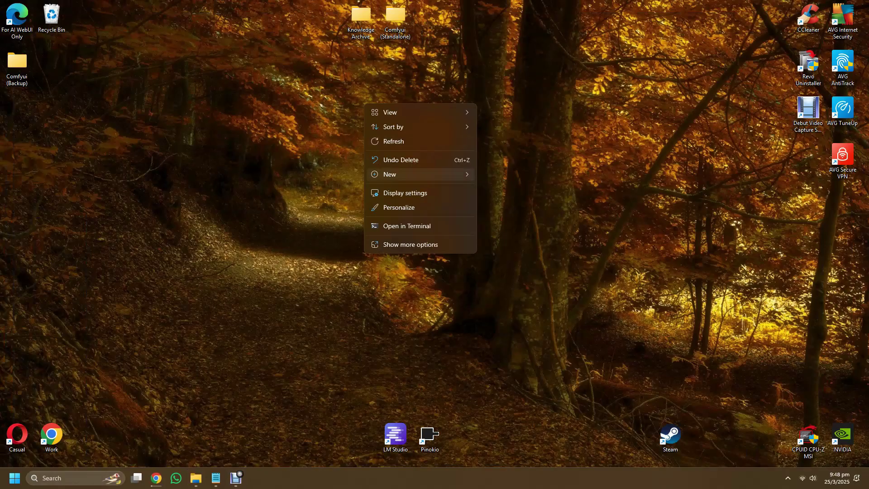
Create a new folder on the desktop named "Comfyui (Demo Test)"
mouse_move(421, 174)
left_click(502, 176)
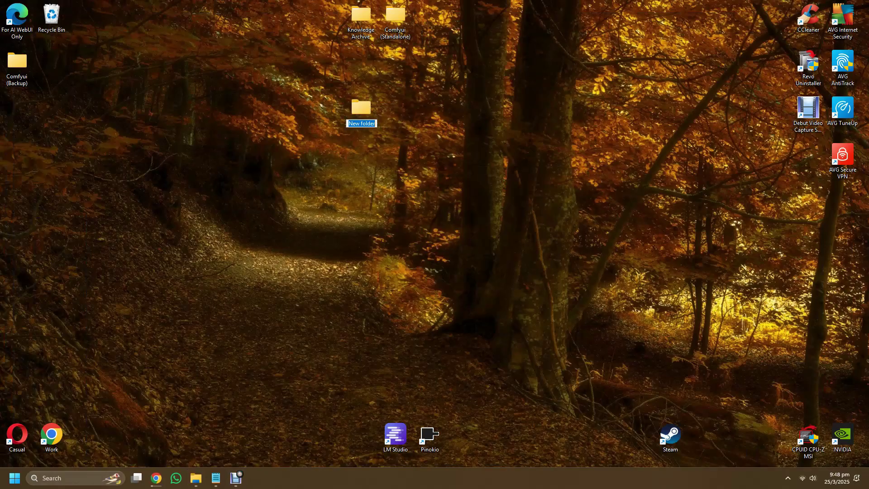
type("Comfyui")
key("Return")
type("(Demo Test)")
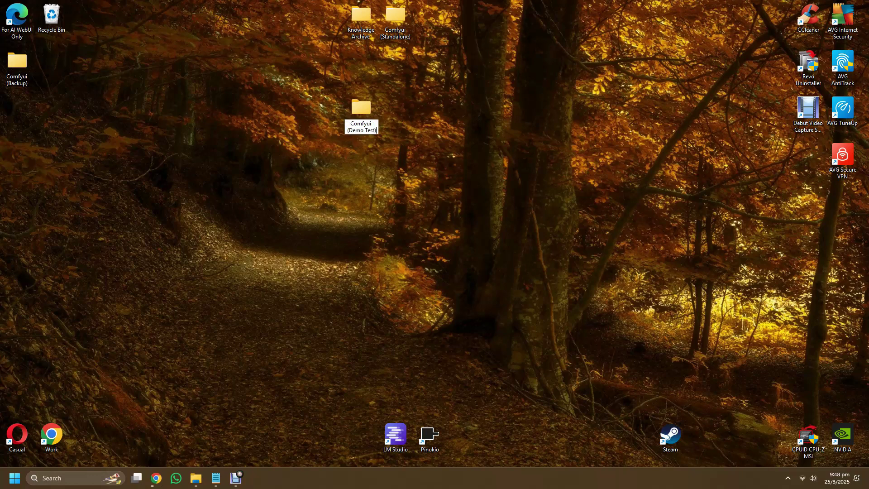
key("Return")
Rename the new desktop folder as "Comfyui (Demo_Test)", with an underscore instead of the space
left_click(362, 130)
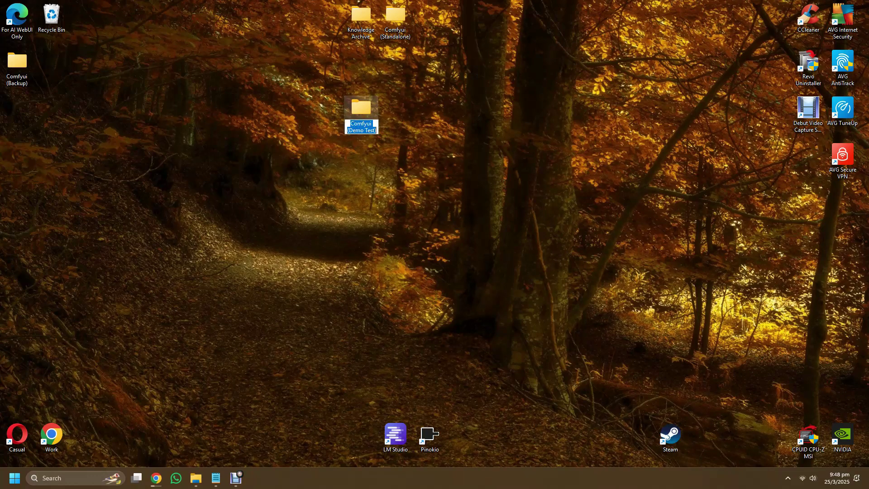
left_click(365, 130)
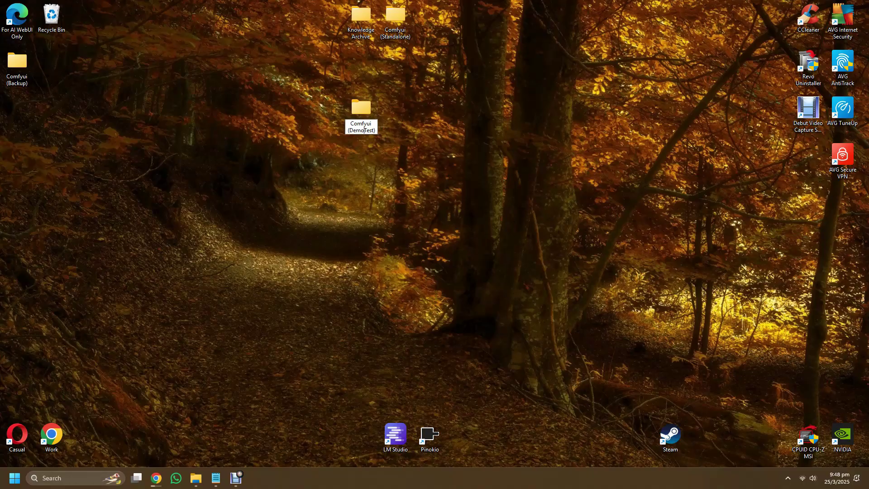
key("Return")
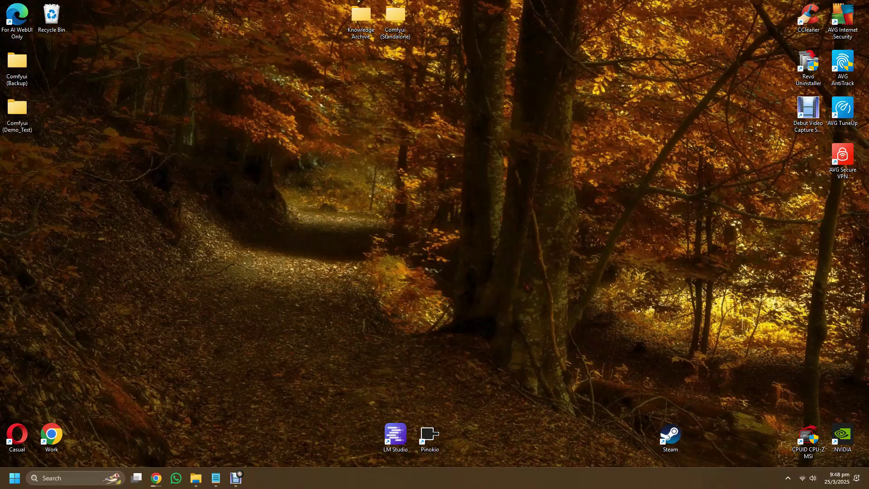
Rearrange the desktop so Knowledge Archive and Comfyui (Standalone) sit below Comfyui (Backup) and Comfyui (Demo_Test) stands alone near the middle
left_click_drag(17, 109, 439, 20)
left_click_drag(398, 61, 347, 27)
left_click_drag(360, 17, 19, 117)
left_click_drag(430, 18, 430, 158)
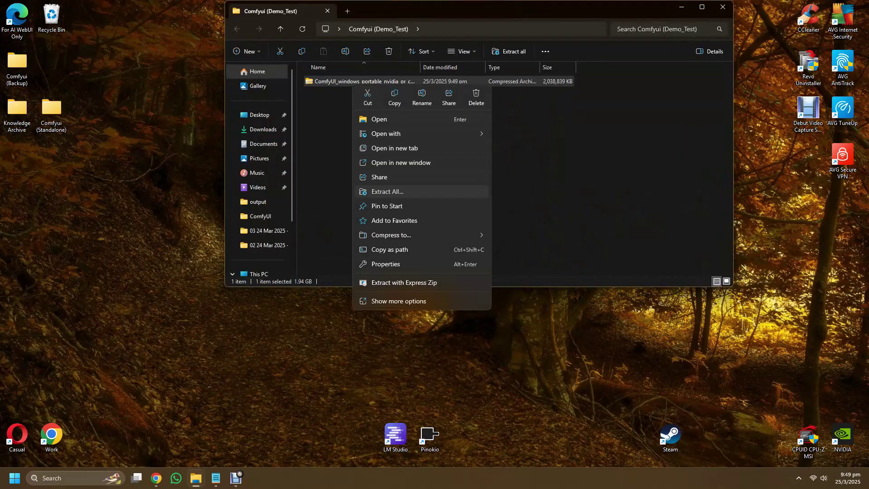
Extract the downloaded ComfyUI portable nightly pytorch archive inside Comfyui (Demo_Test), using the default destination and showing the extracted files when complete
left_click(388, 190)
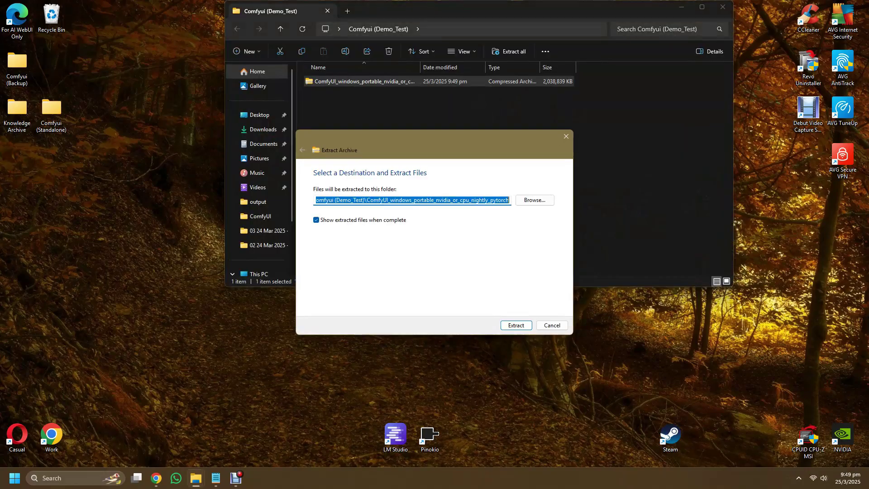
left_click(552, 326)
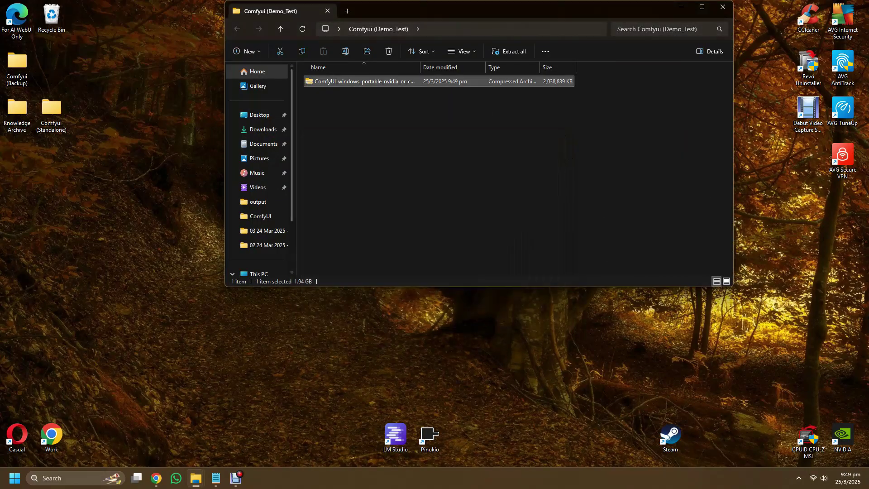
right_click(322, 83)
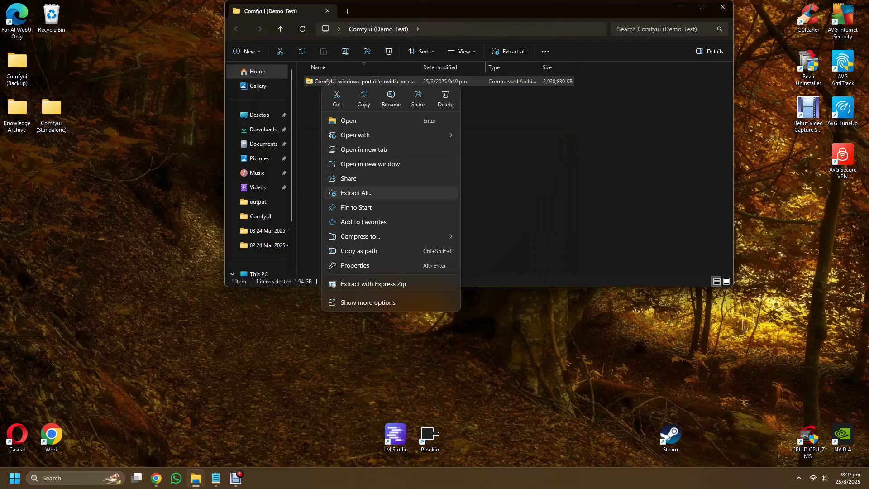
left_click(358, 193)
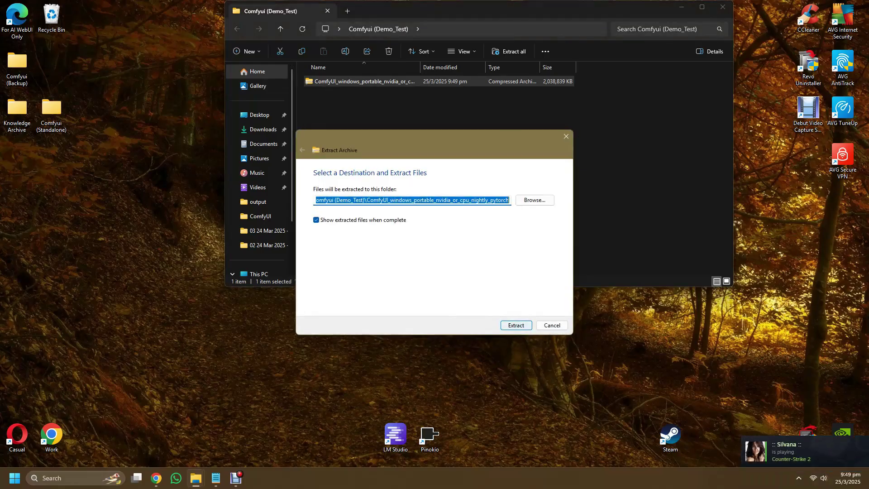
left_click(516, 325)
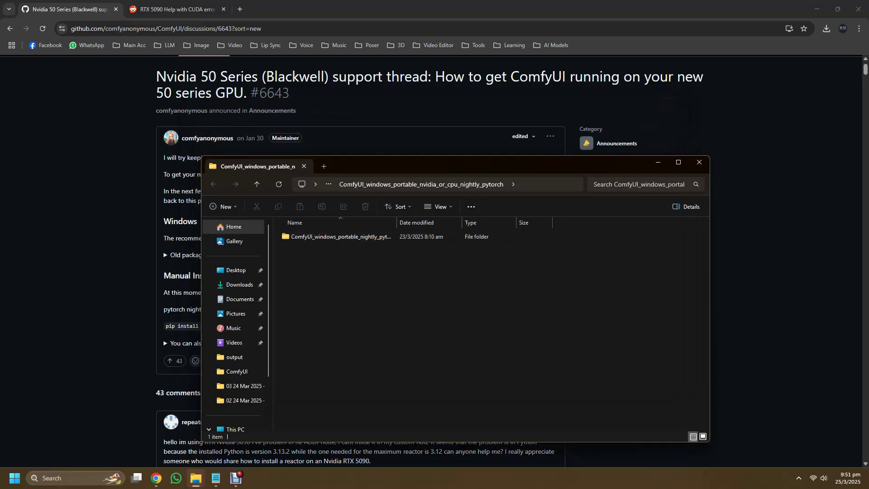
Move the inner ComfyUI_windows_portable_nightly_pytorch folder out of the extracted folder, directly into Comfyui (Demo_Test)
left_click(257, 184)
double_click(446, 165)
left_click(446, 167)
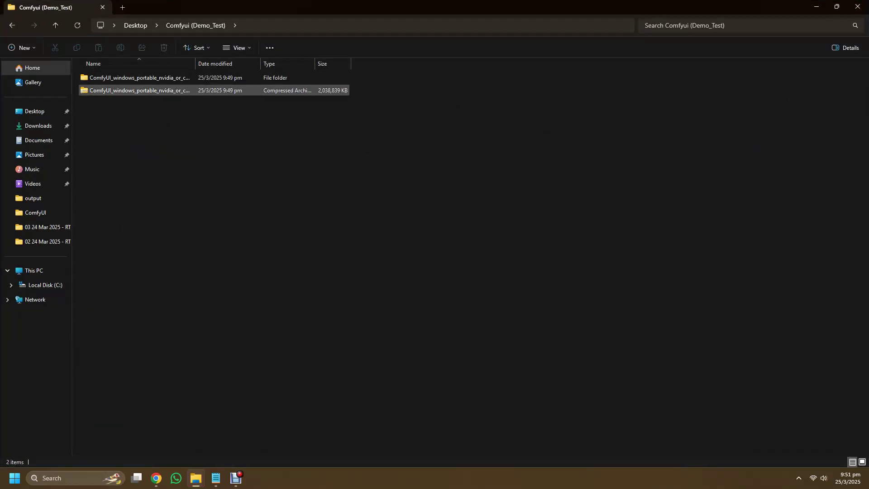
double_click(136, 77)
double_click(136, 78)
key("alt+Left")
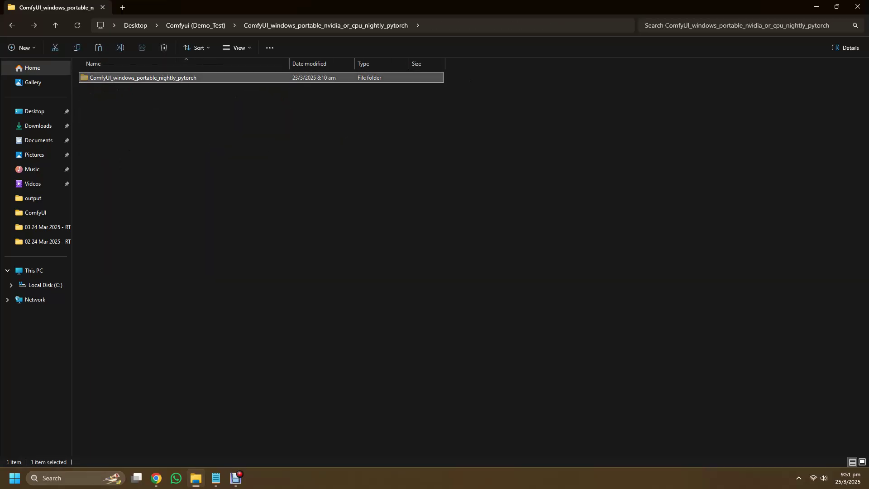
key("alt+Left")
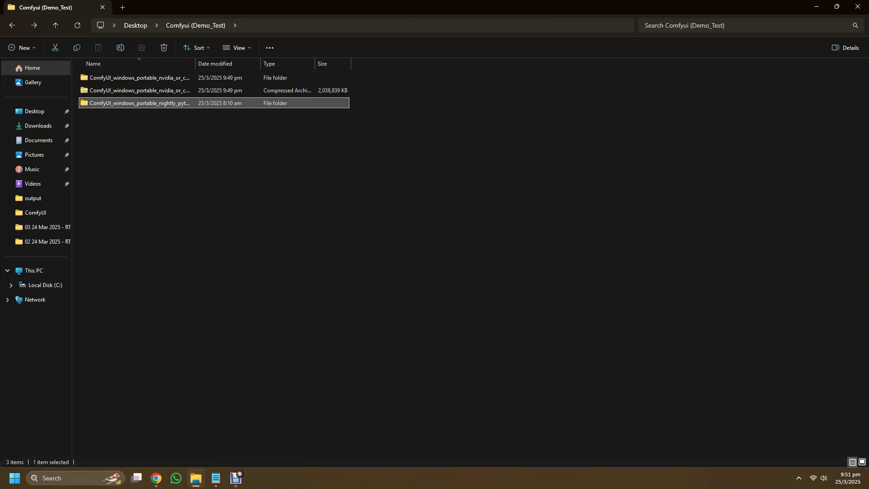
key("alt+Right")
key("alt+Right")
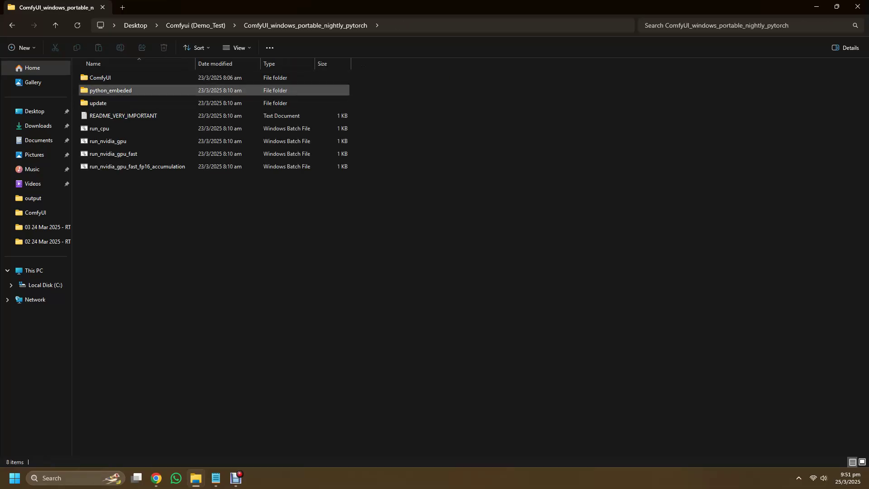
Delete the emptied extraction folder and the compressed archive from Comfyui (Demo_Test)
key("alt+Left")
left_click_drag(147, 121, 137, 93)
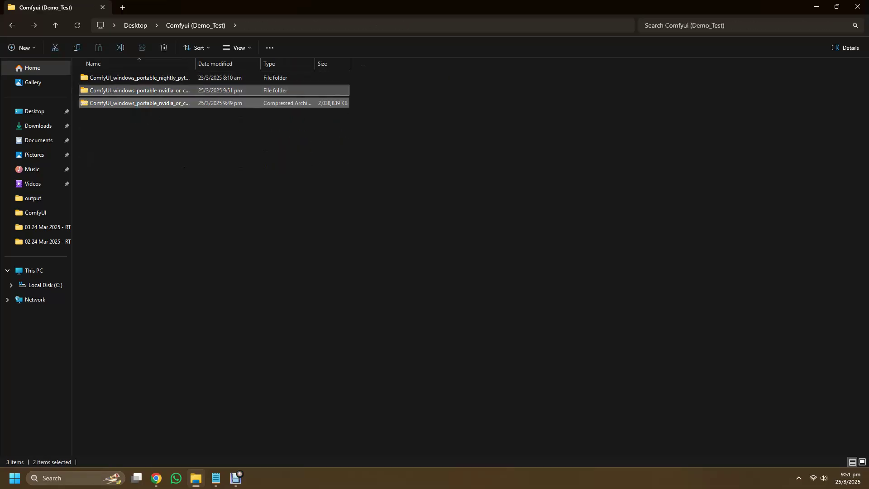
key("Delete")
Run the run_nvidia_gpu_fast_fp16_accumulation batch file from ComfyUI_windows_portable_nightly_pytorch, allowing it to run despite the SmartScreen block
key("alt+Right")
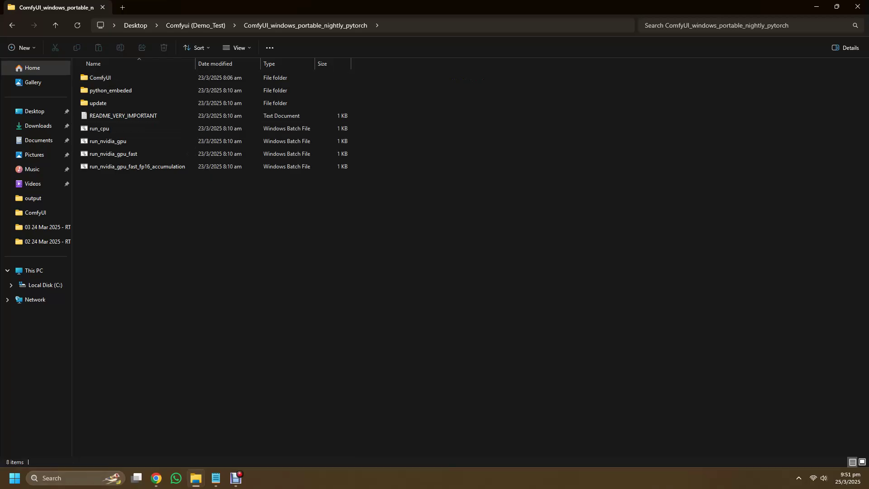
key("Down")
key("Down")
key("Down")
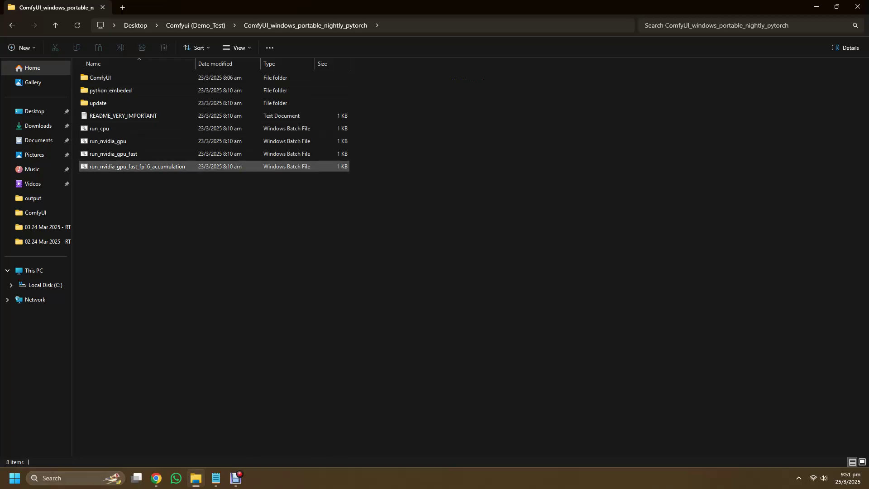
double_click(137, 166)
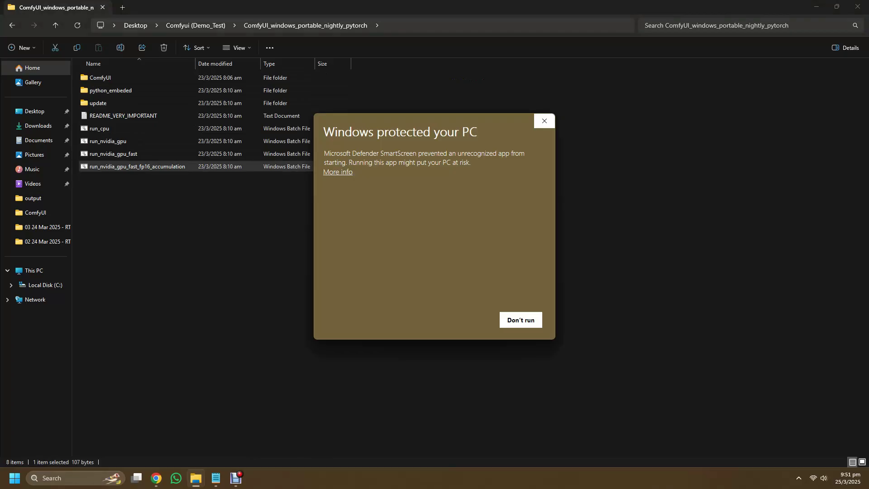
left_click(338, 172)
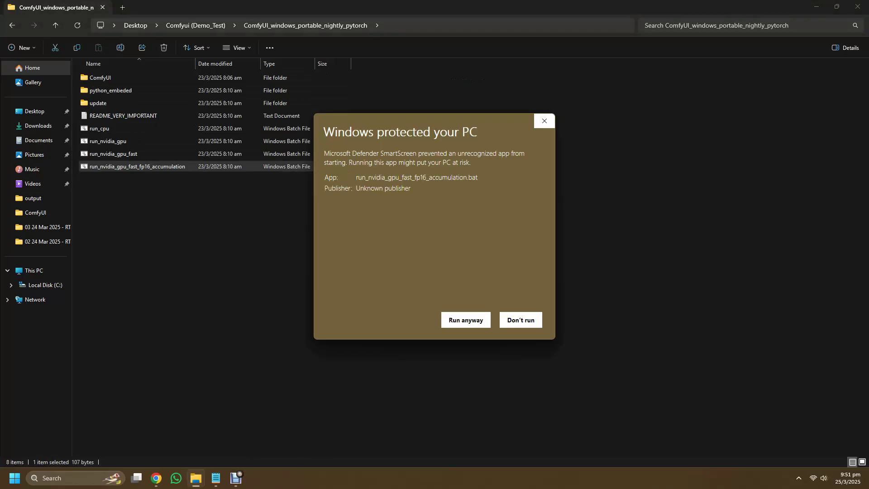
left_click(466, 320)
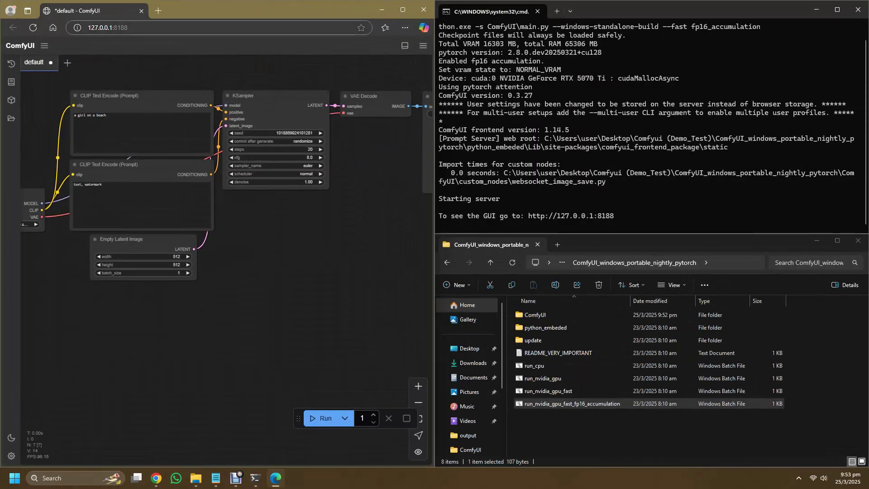
Move the server console beside the ComfyUI canvas and view the whole default workflow
left_click_drag(253, 8, 407, 0)
mouse_move(255, 478)
left_click(305, 432)
left_click_drag(602, 10, 725, 139)
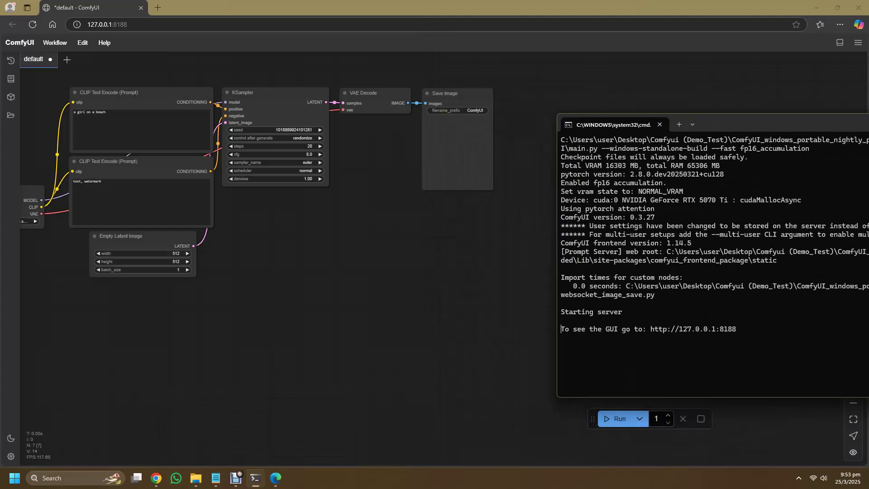
left_click_drag(275, 233, 421, 280)
scroll(474, 268, "up", 3)
scroll(437, 257, "down", 1)
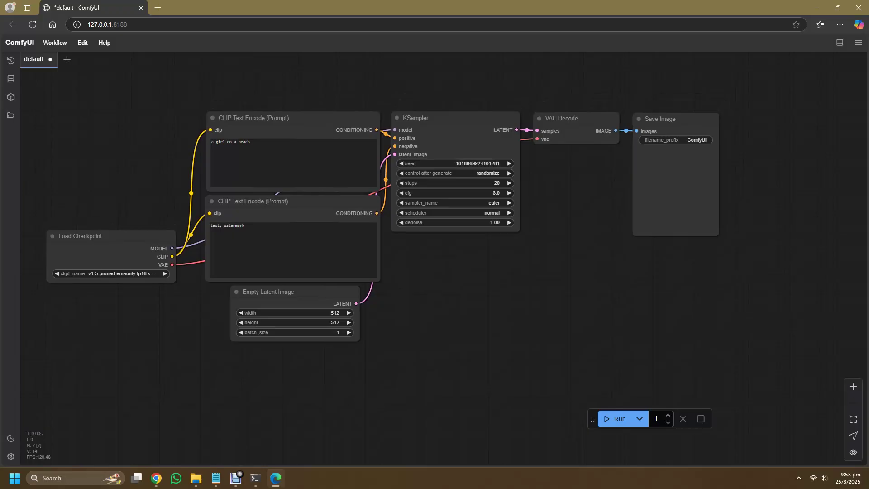
Replace the text in the upper CLIP Text Encode (Prompt) node with "a cat on a moon"
left_click(290, 162)
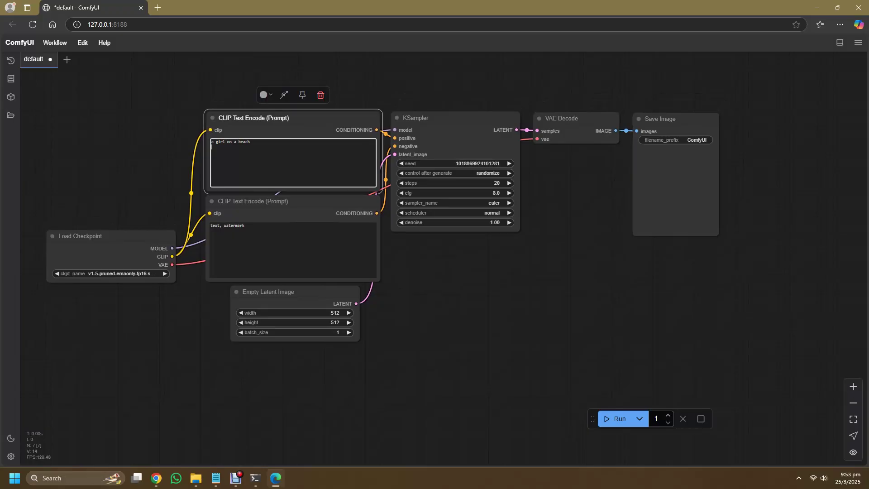
key("ctrl+a")
left_click(452, 308)
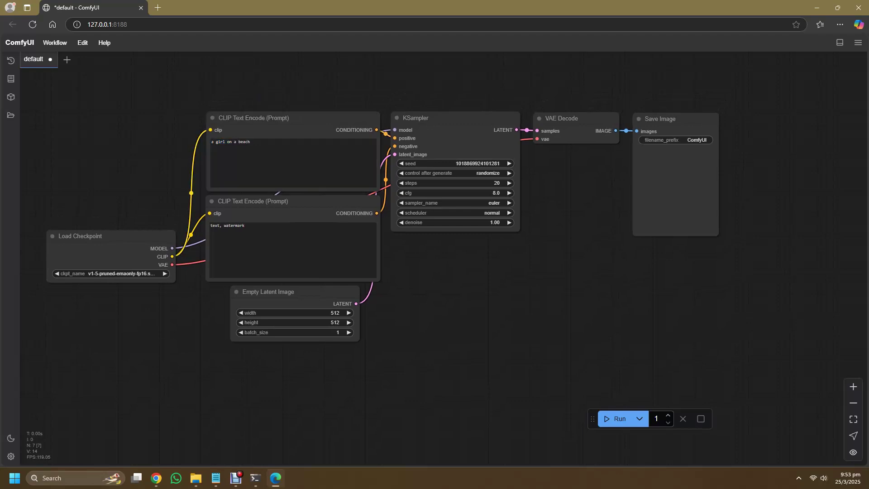
left_click(271, 118)
left_click(245, 142)
key("ctrl+a")
type("a cat on")
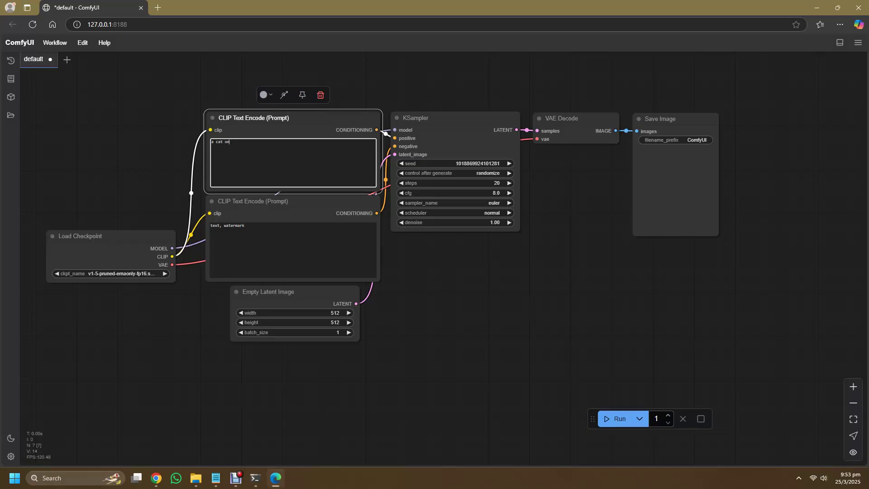
type(" a moon")
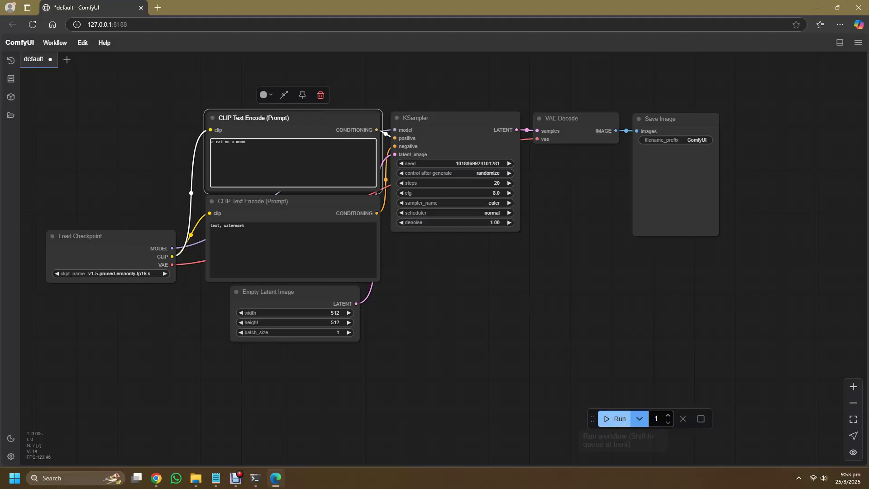
Try to run the workflow twice, closing the error dialog after each attempt
left_click(615, 419)
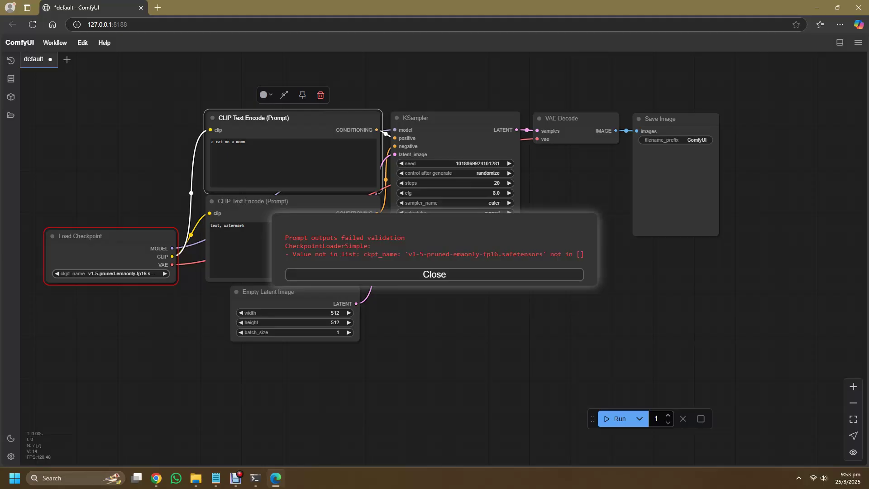
left_click(434, 274)
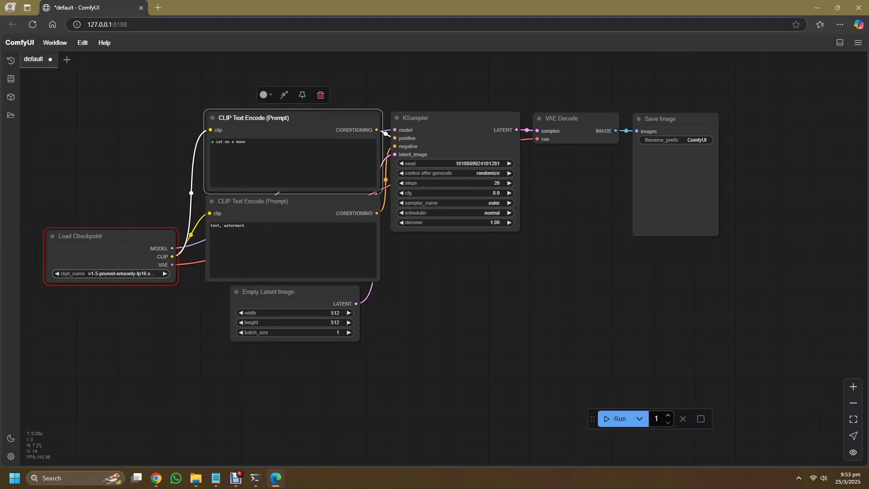
left_click(426, 353)
mouse_move(236, 478)
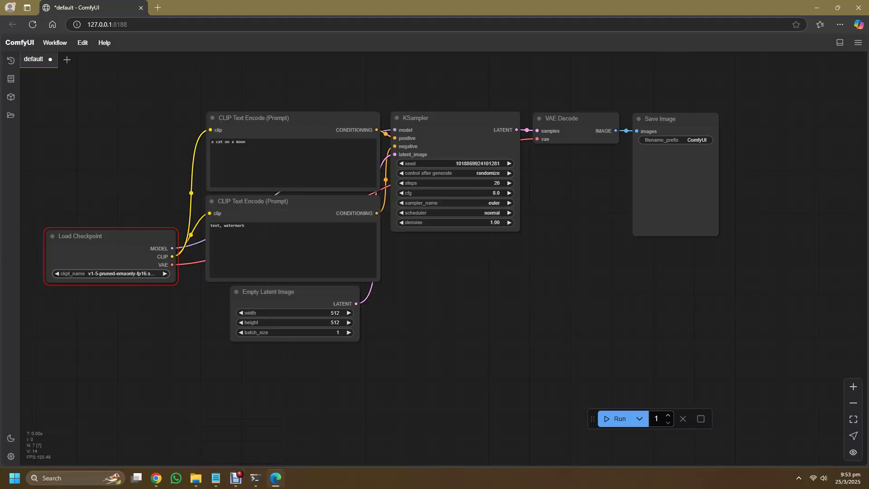
left_click(615, 418)
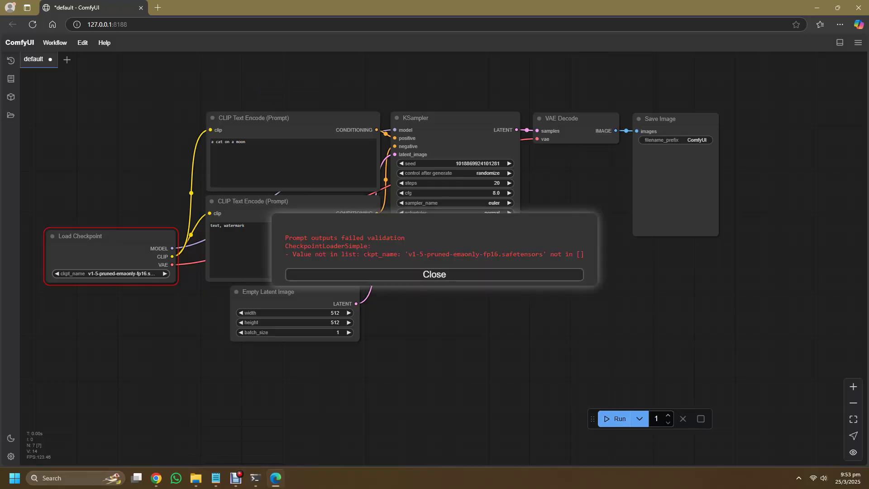
left_click(435, 274)
Open the ComfyUI\models\checkpoints folder inside ComfyUI_windows_portable_nightly_pytorch in File Explorer
left_click(859, 7)
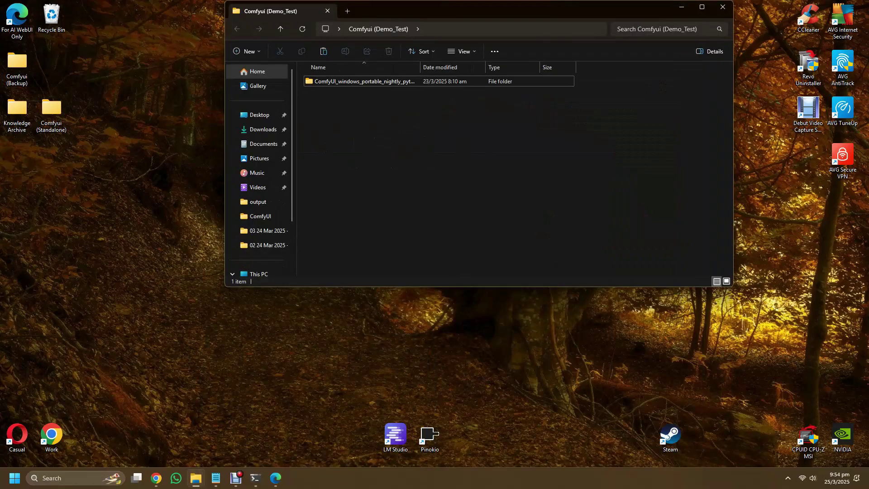
double_click(357, 82)
double_click(453, 10)
double_click(117, 78)
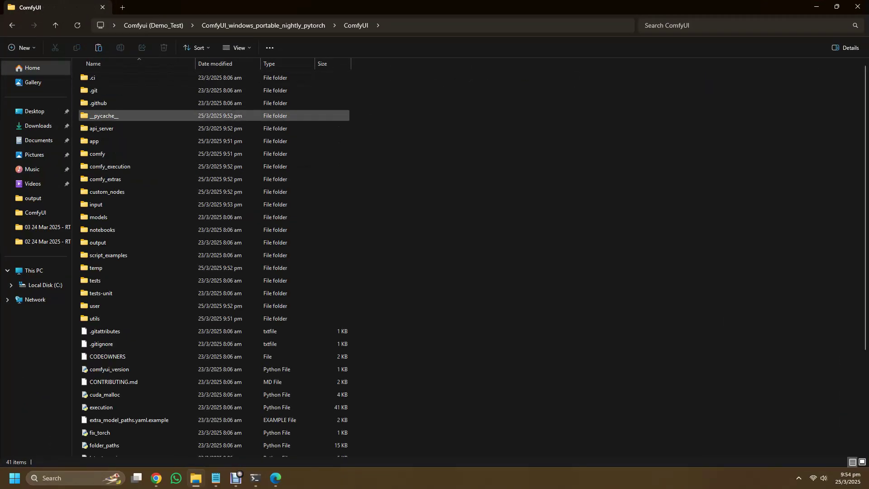
double_click(98, 217)
double_click(104, 78)
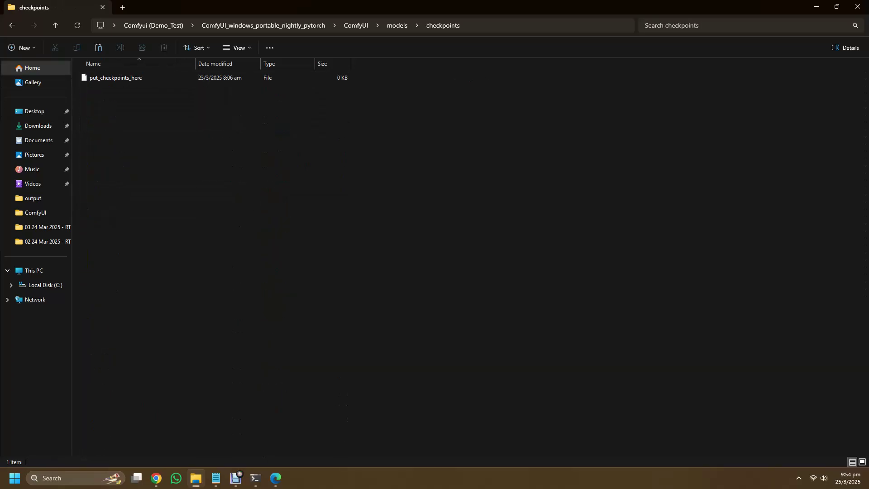
left_click(136, 90)
Switch back to ComfyUI in the browser and show its server console, resized and moved beneath the workflow's sampler and image nodes
left_click(276, 477)
left_click(256, 477)
left_click_drag(624, 156, 622, 158)
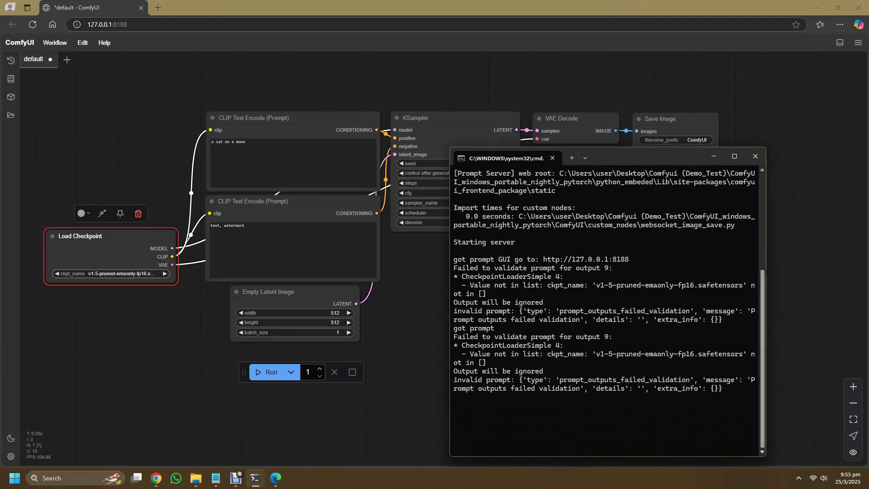
left_click_drag(765, 456, 781, 370)
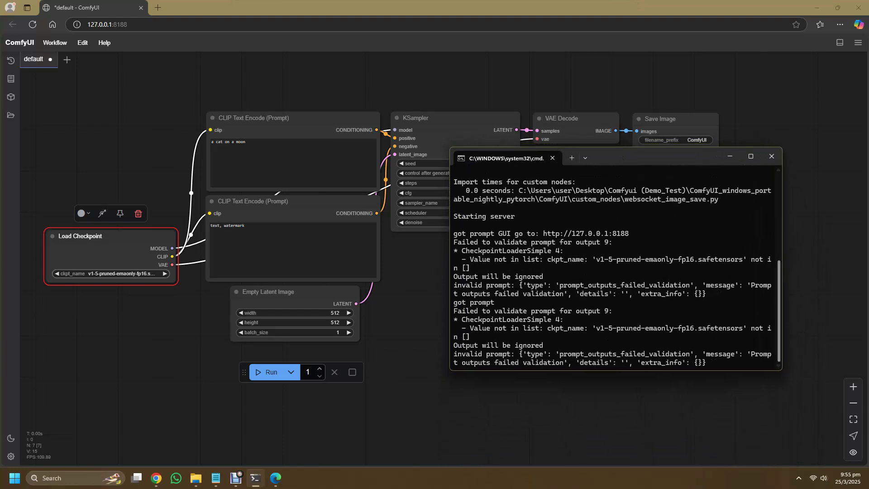
left_click_drag(623, 158, 662, 235)
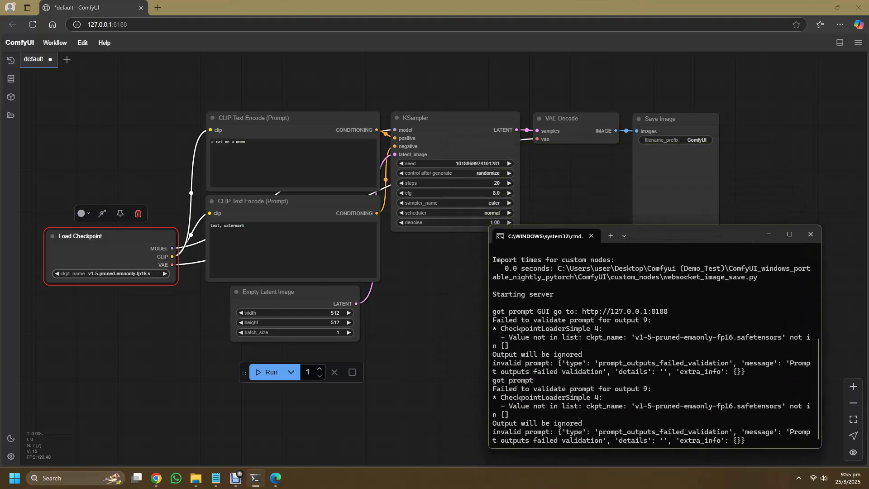
Run the workflow and inspect the generated image in the Save Image node
left_click(266, 371)
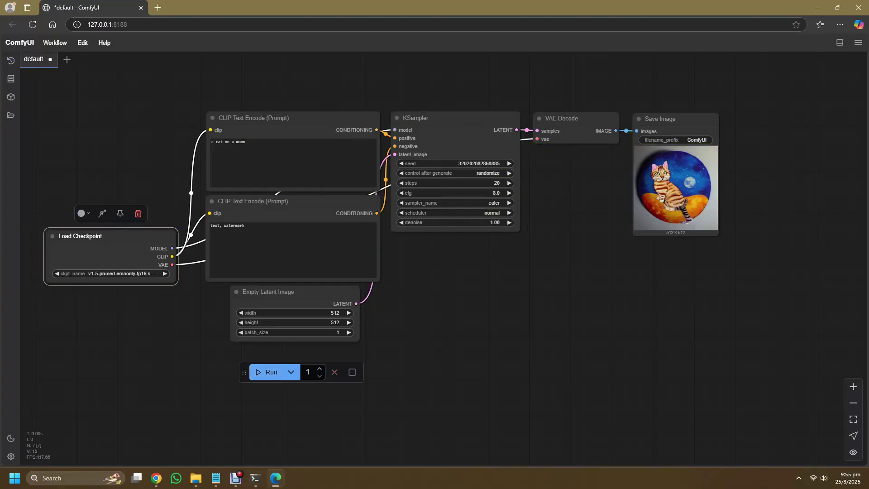
scroll(750, 299, "up", 8)
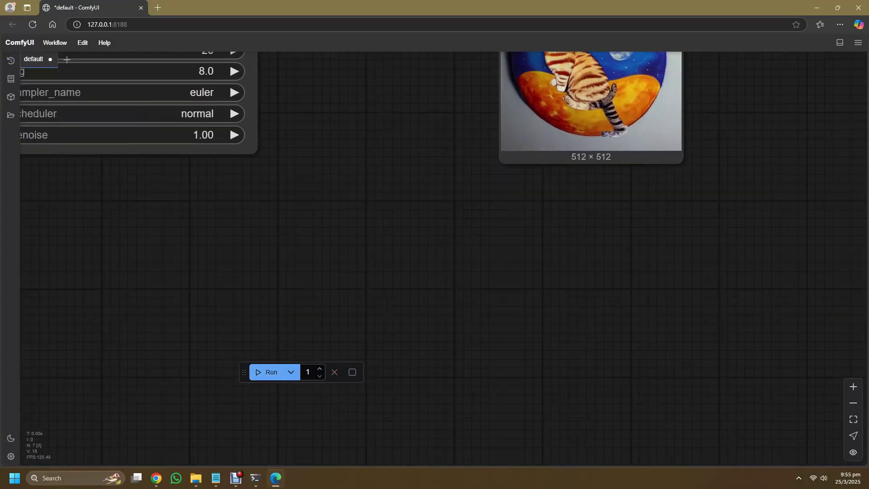
left_click_drag(750, 300, 717, 417)
left_click_drag(649, 279, 678, 321)
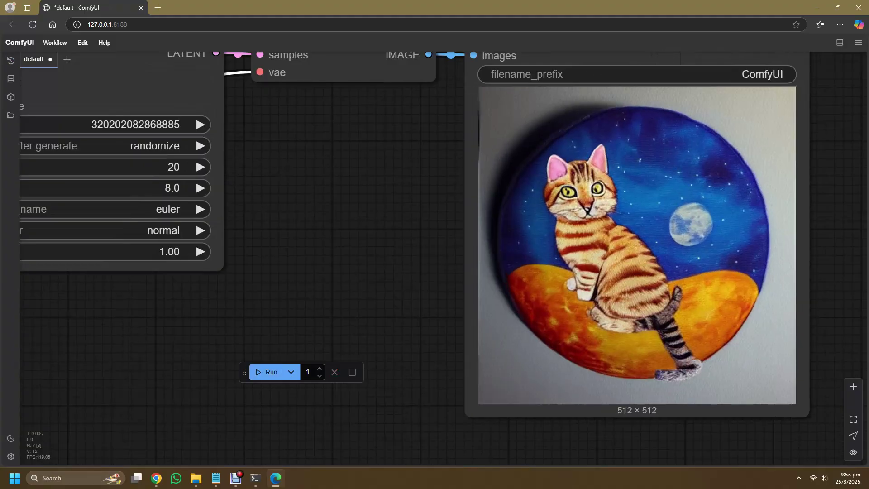
Generate two more images with the same prompt and check the latest run's speed and execution time in the server console
scroll(321, 283, "down", 5)
left_click(269, 372)
left_click(269, 371)
scroll(312, 317, "down", 2)
left_click_drag(312, 317, 499, 314)
left_click(255, 478)
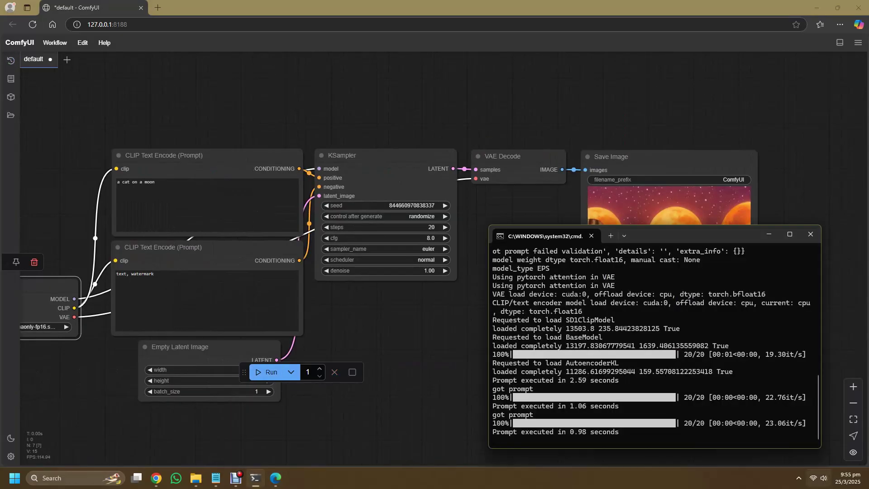
left_click_drag(762, 423, 797, 431)
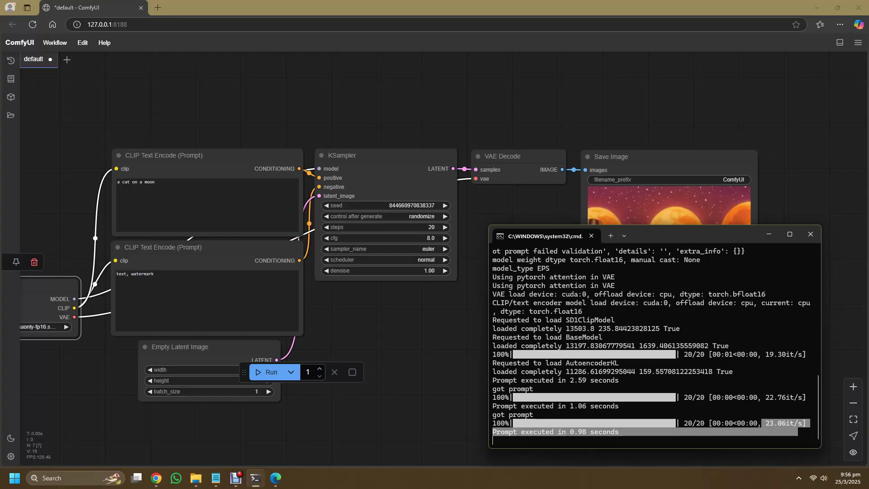
Generate another image with the same prompt, check the server console, and return to the workflow to view the image
left_click(269, 372)
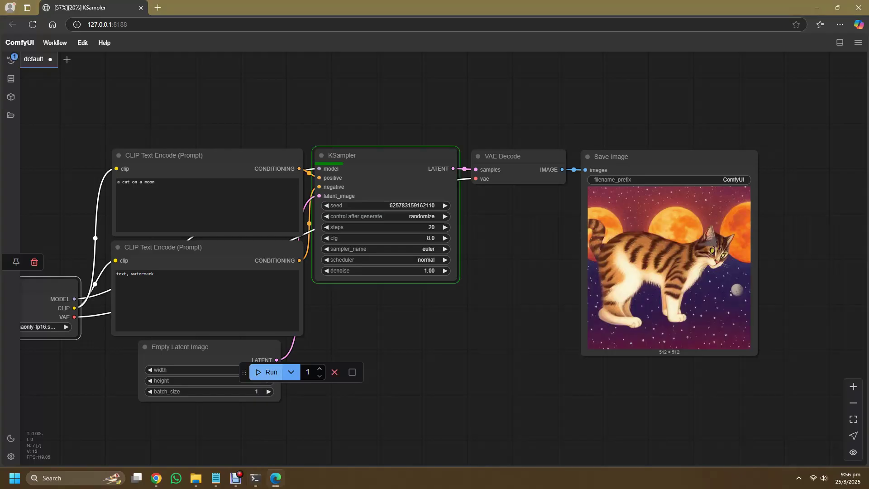
key("alt+Tab")
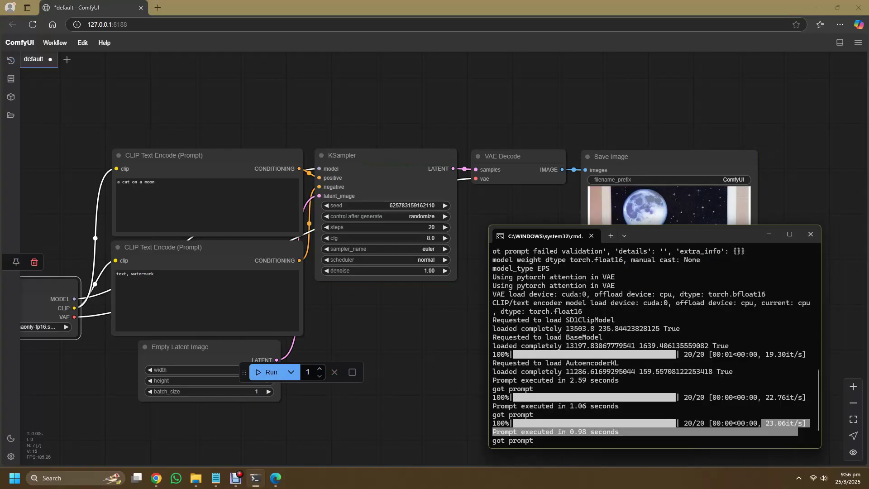
left_click(797, 432)
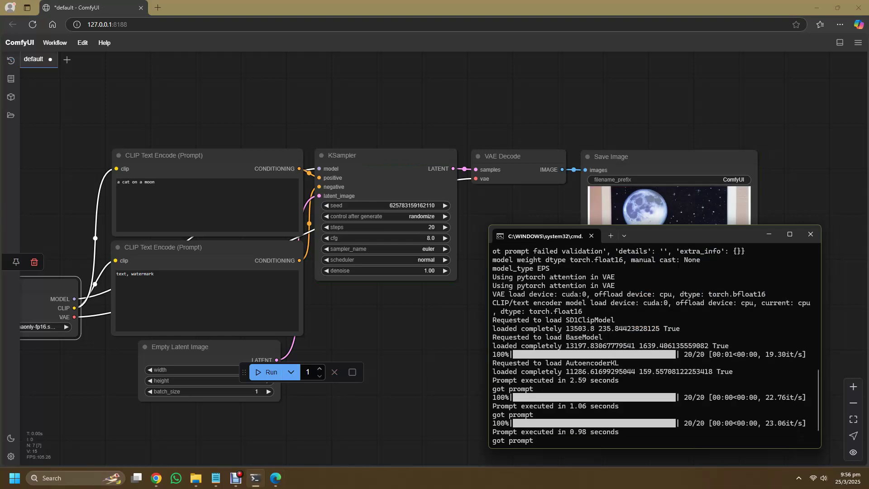
left_click_drag(716, 234, 731, 261)
left_click(398, 326)
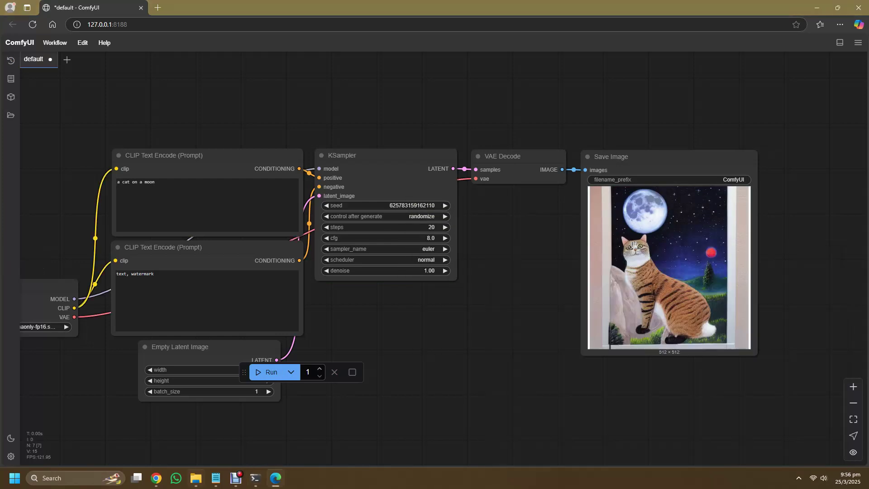
Open the Knowledge Archive folder from the desktop and examine the full name of the 03 24 Mar 2025 folder
left_click(196, 477)
mouse_move(102, 430)
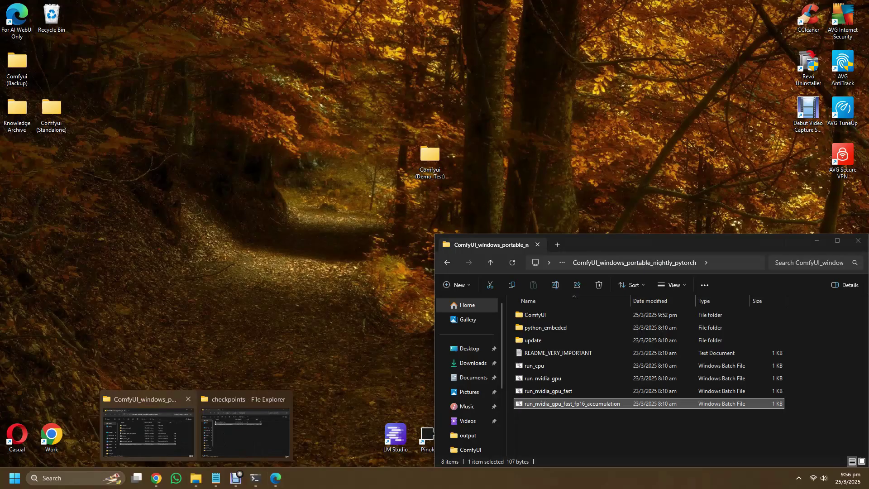
left_click(197, 432)
key("super+d")
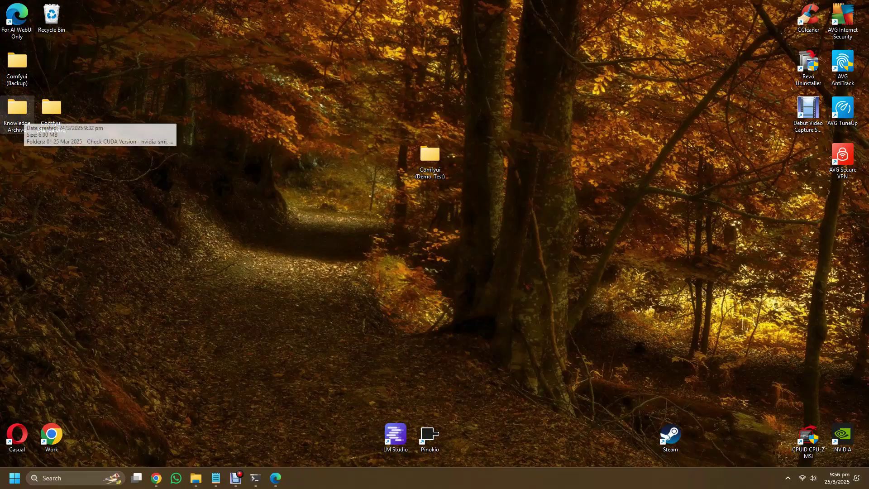
double_click(17, 109)
left_click(187, 103)
key("F2")
left_click_drag(292, 104, 89, 104)
left_click(190, 158)
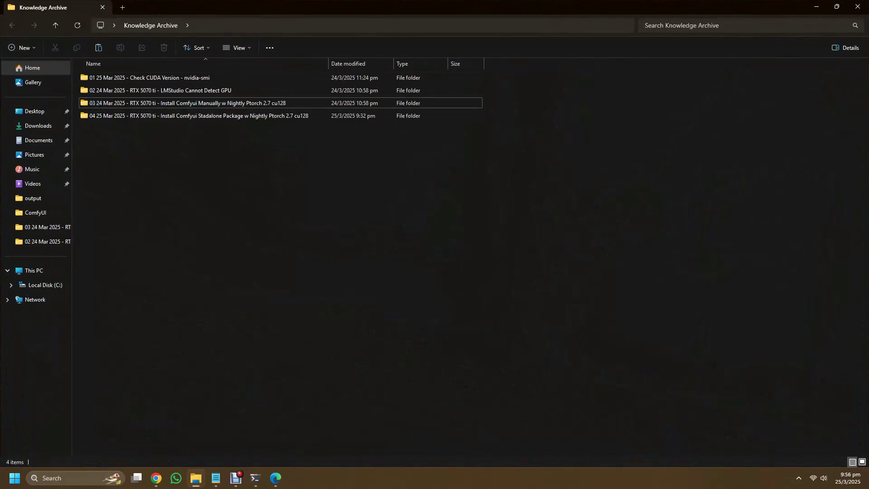
Look through the open console and Chrome windows and return to the ComfyUI workflow in the browser
left_click(235, 478)
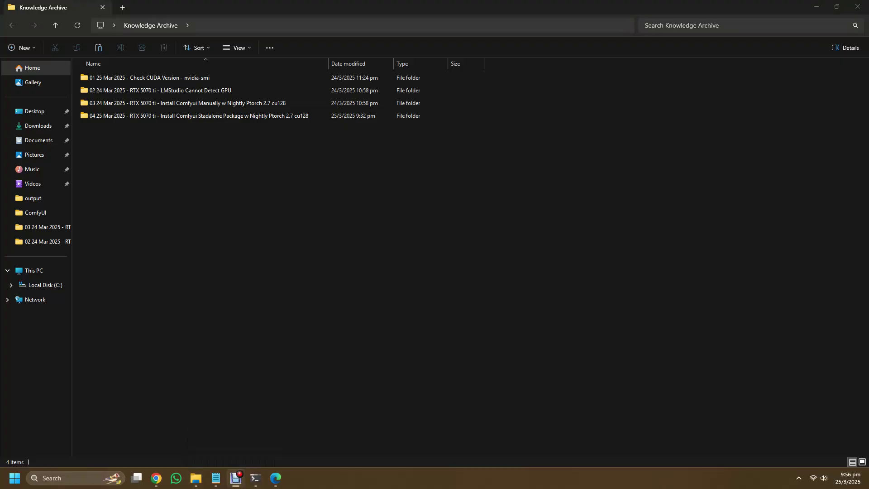
left_click(255, 478)
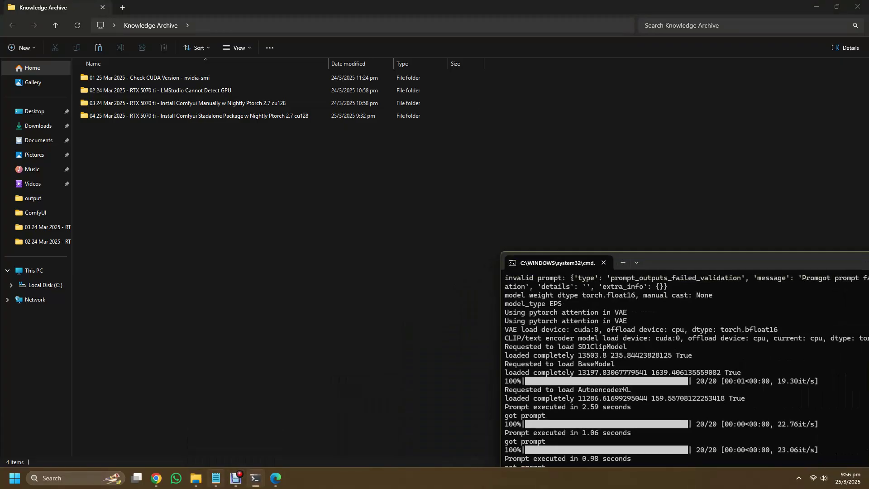
left_click(156, 478)
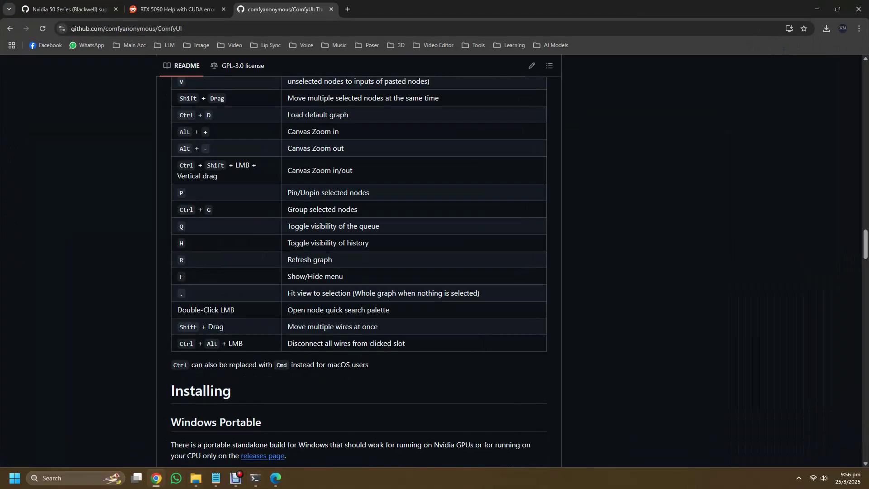
left_click(276, 478)
left_click_drag(407, 326, 393, 314)
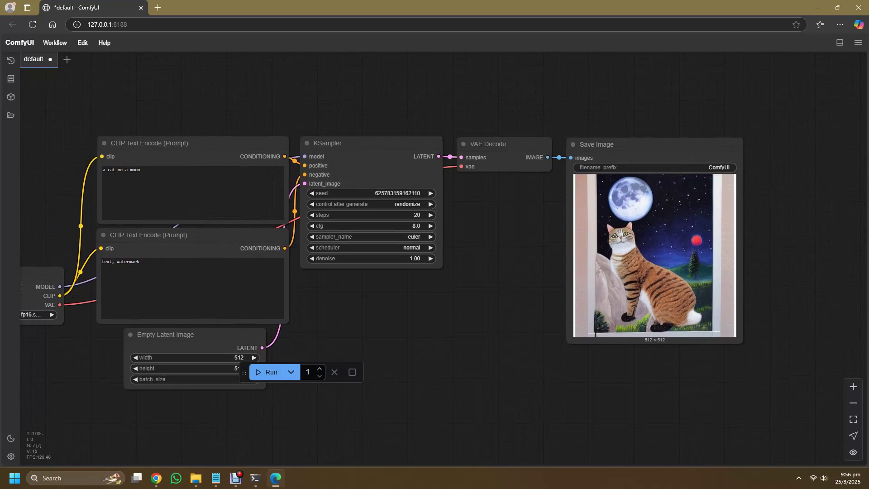